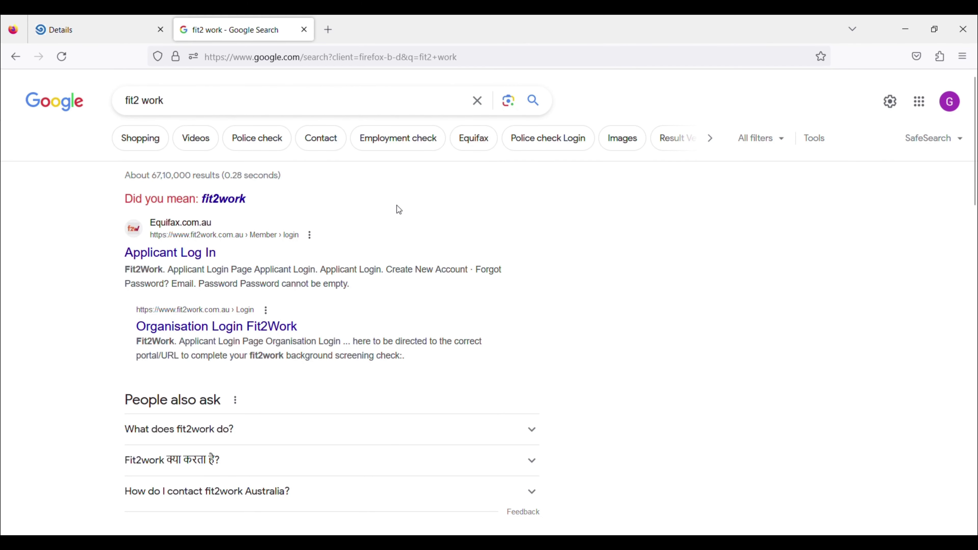
- Open the fit2work 'Applicant Log In' result from the Google results for 'fit2 work'
left_click(178, 257)
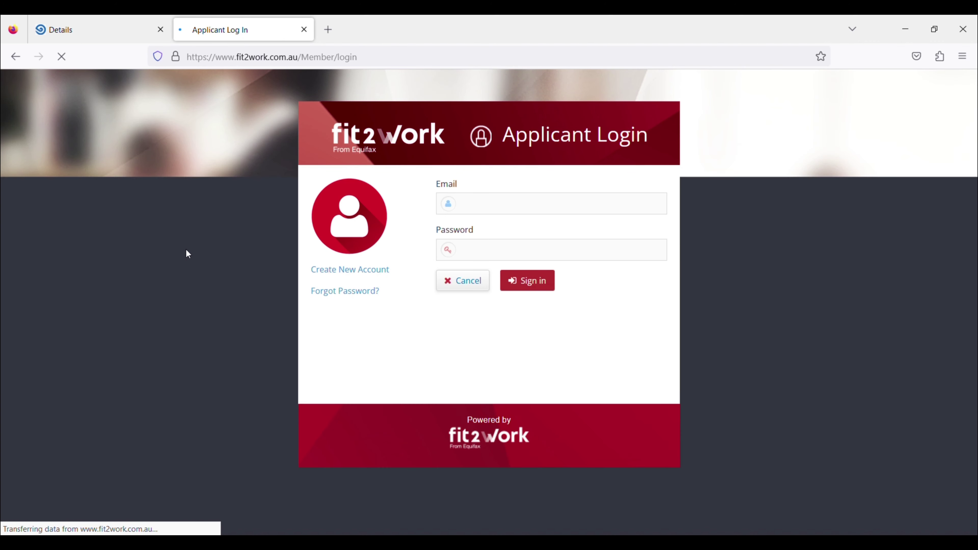
- Fill in the new applicant registration form, accept the terms and create the fit2work account
left_click(482, 209)
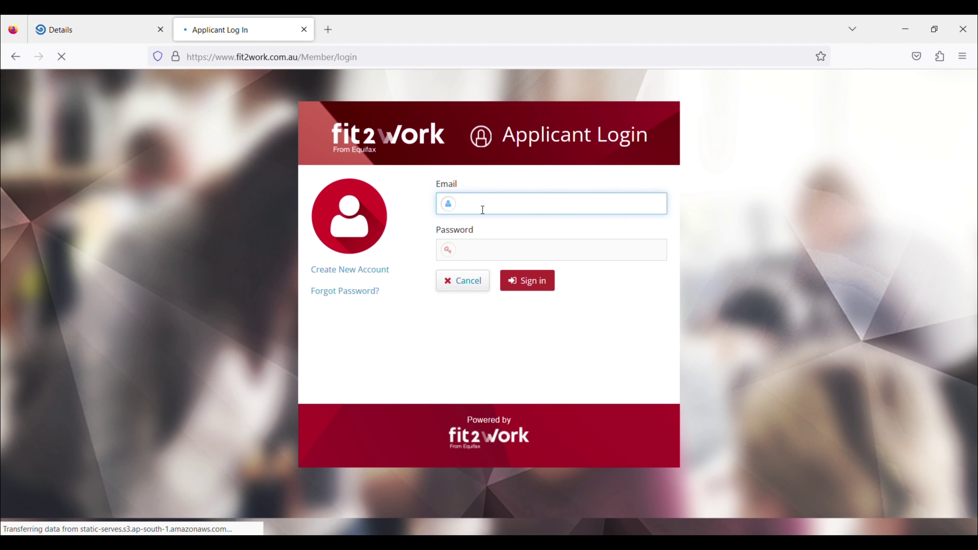
left_click(341, 272)
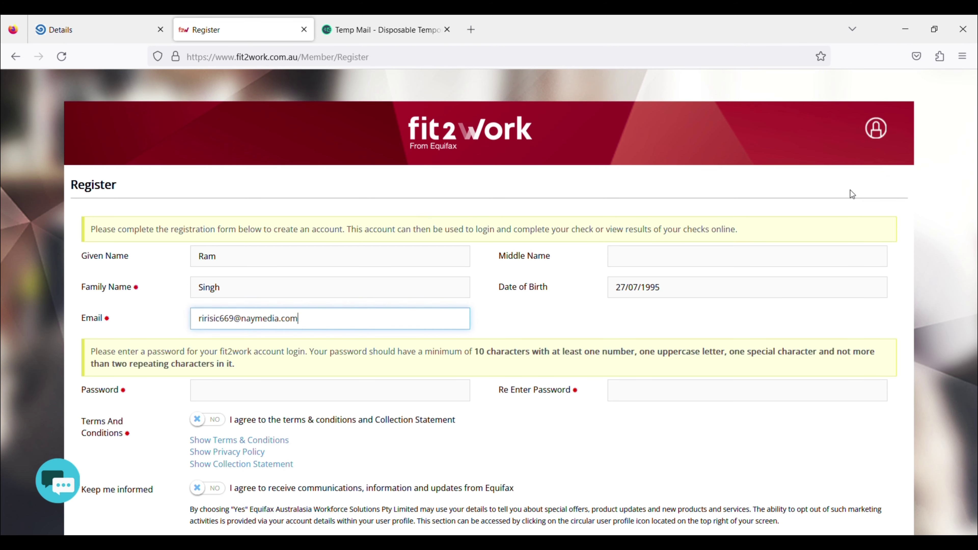
scroll(853, 194, "down", 3)
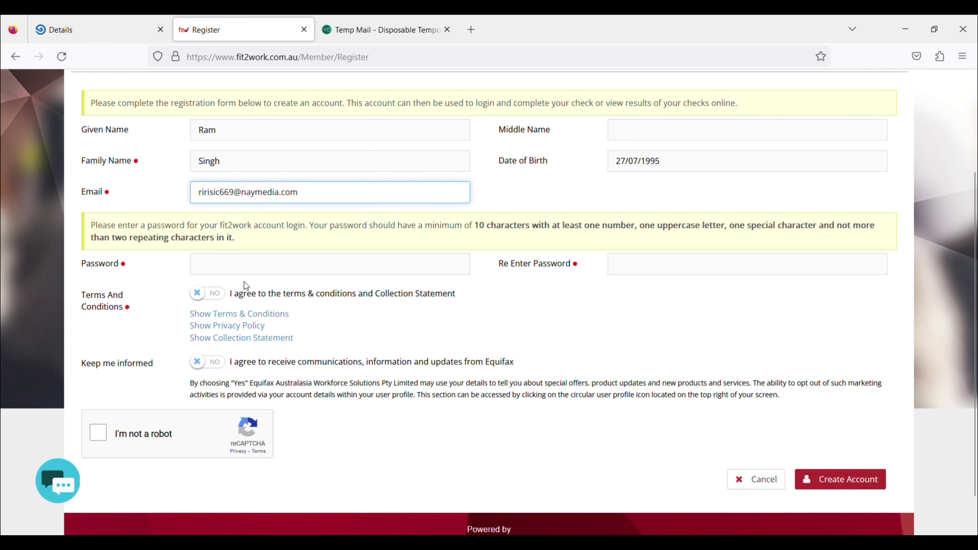
left_click(266, 266)
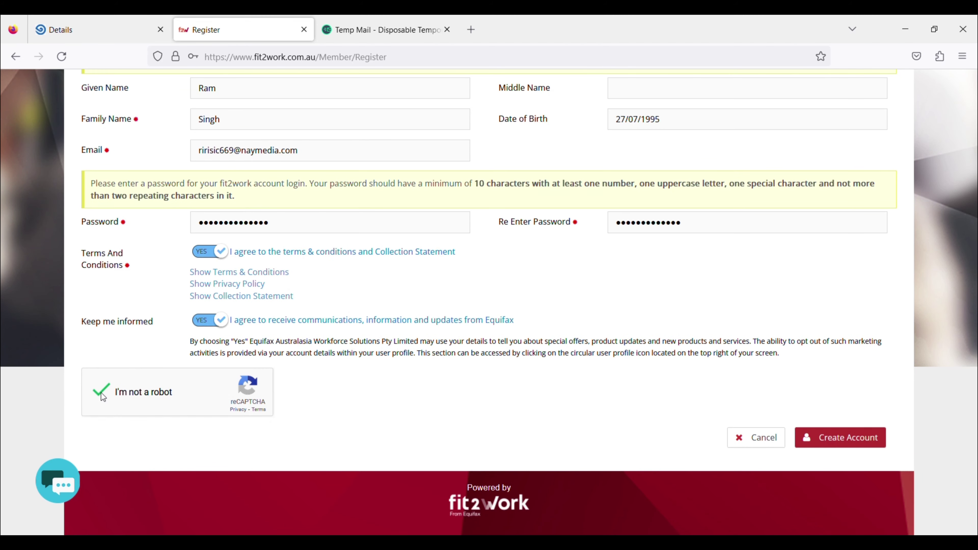
scroll(434, 369, "up", 2)
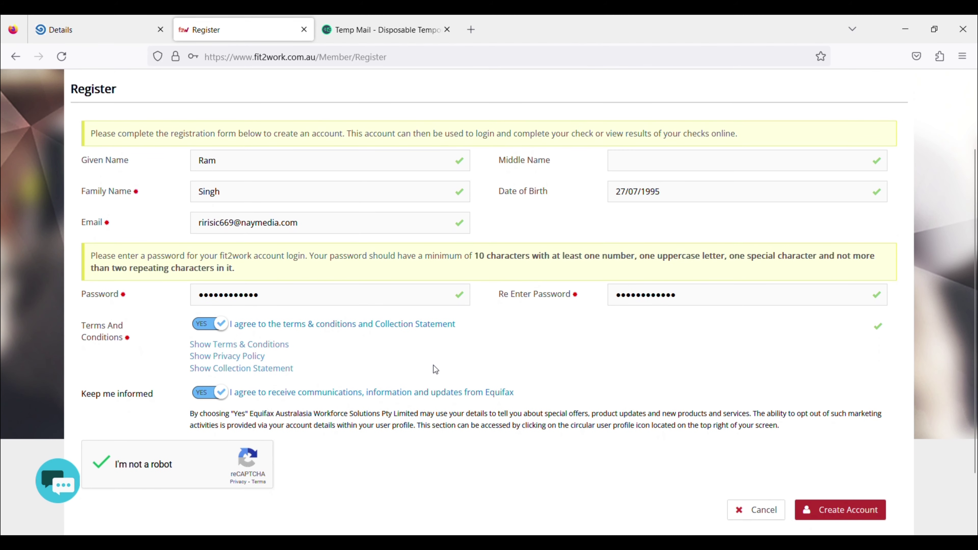
left_click(833, 512)
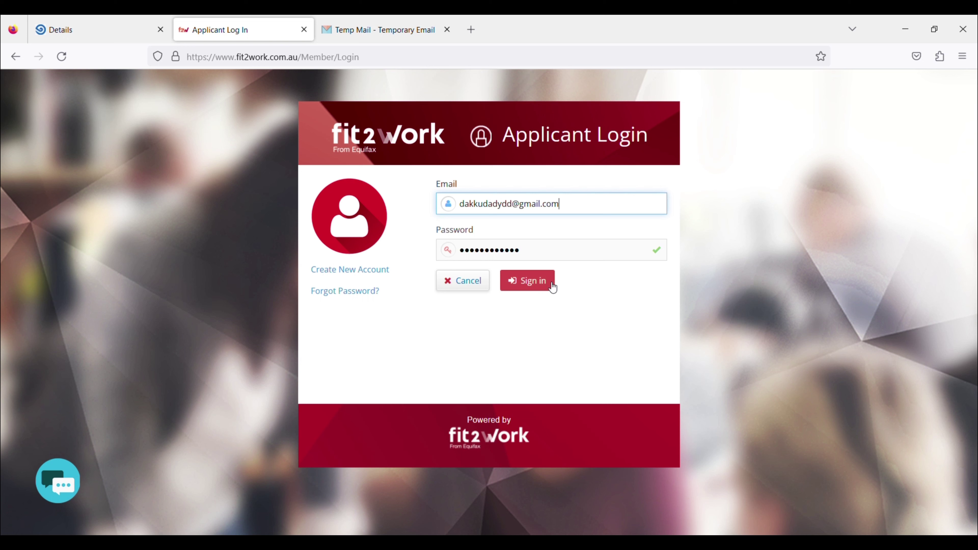
- Close the Temp Mail tab and sign in with the entered email and password
left_click(553, 287)
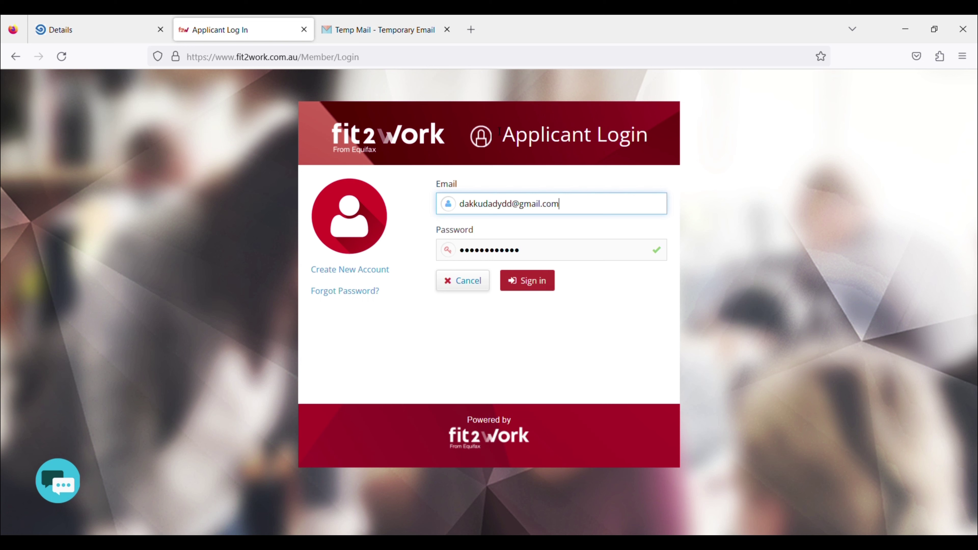
left_click(447, 29)
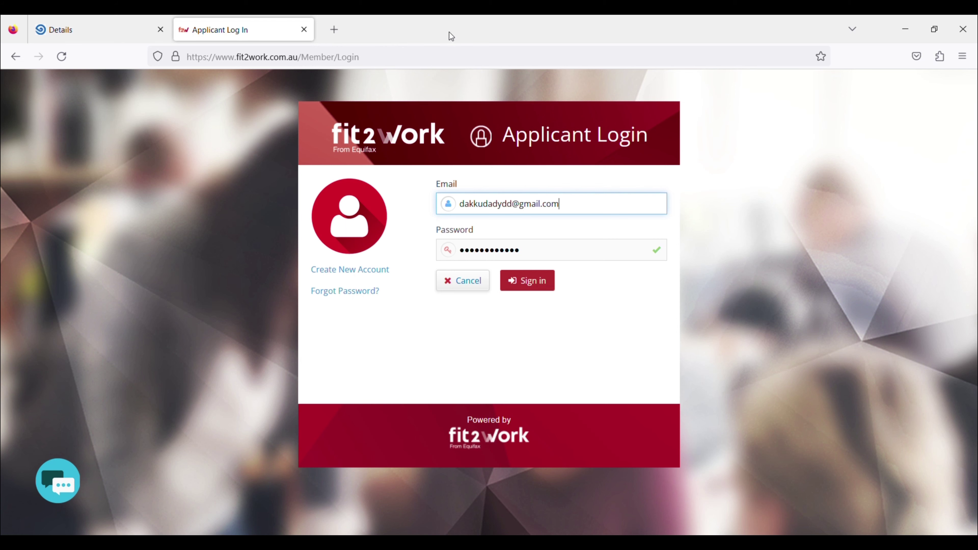
left_click(534, 284)
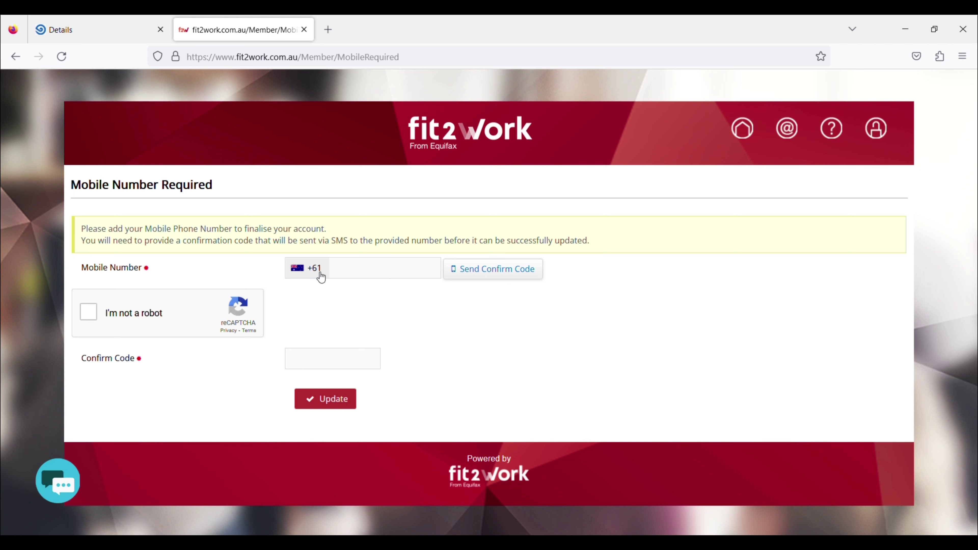
- Choose India +91 as the country code for the account's mobile number
left_click(321, 272)
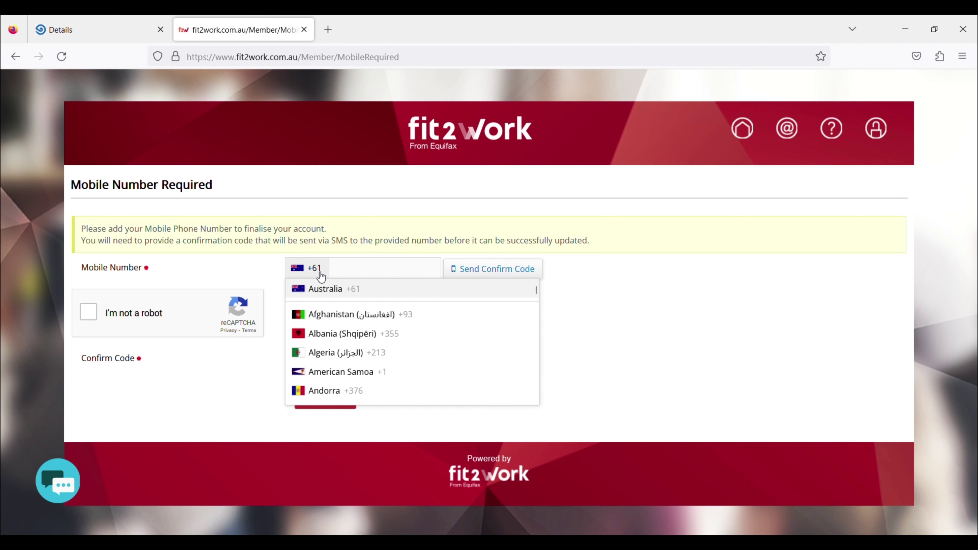
key("i")
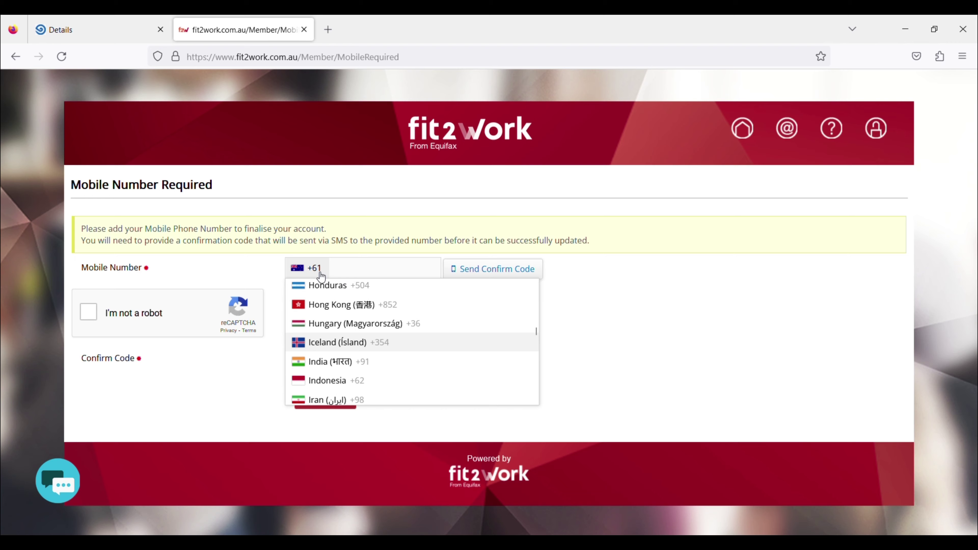
key("n")
key("Return")
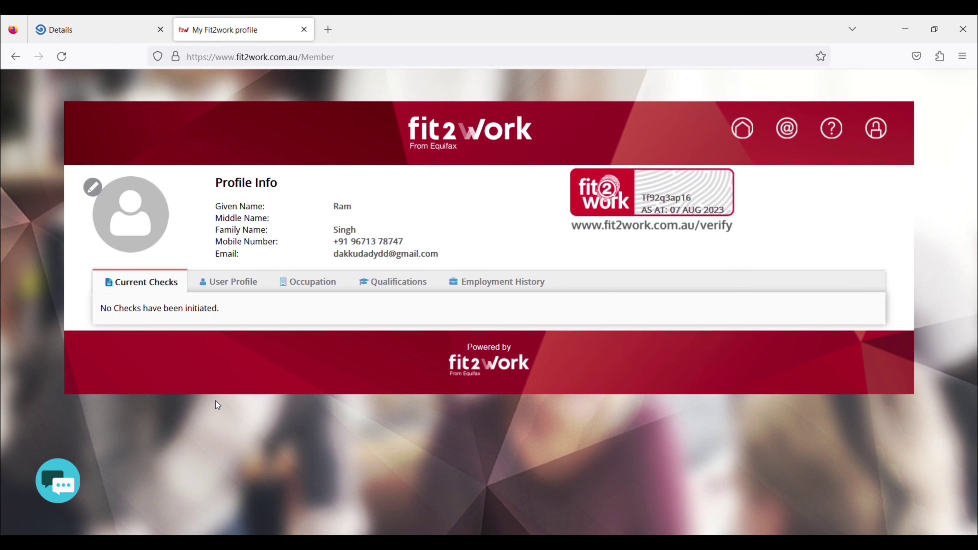
- Open the profile's Occupation section, then discard a new occupation entry without saving
left_click(227, 287)
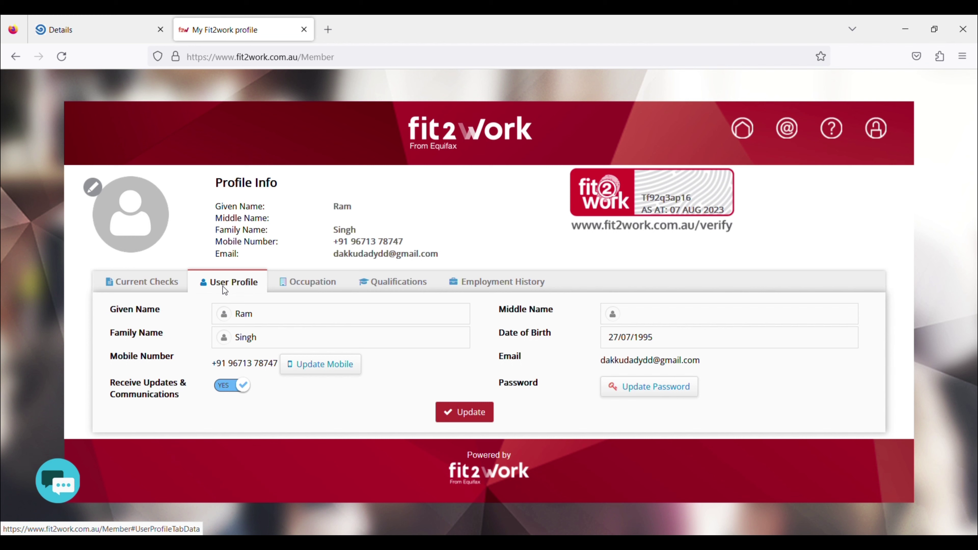
left_click(329, 281)
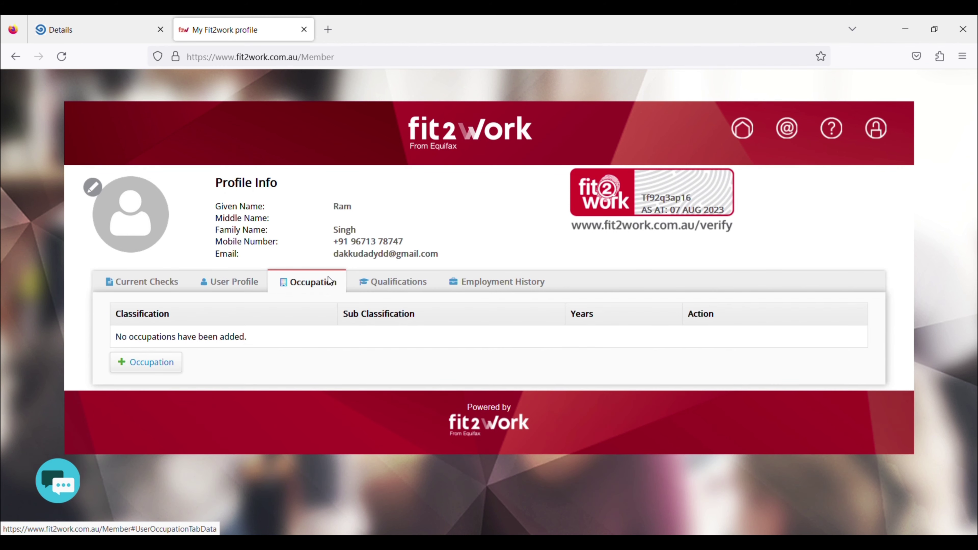
left_click(160, 362)
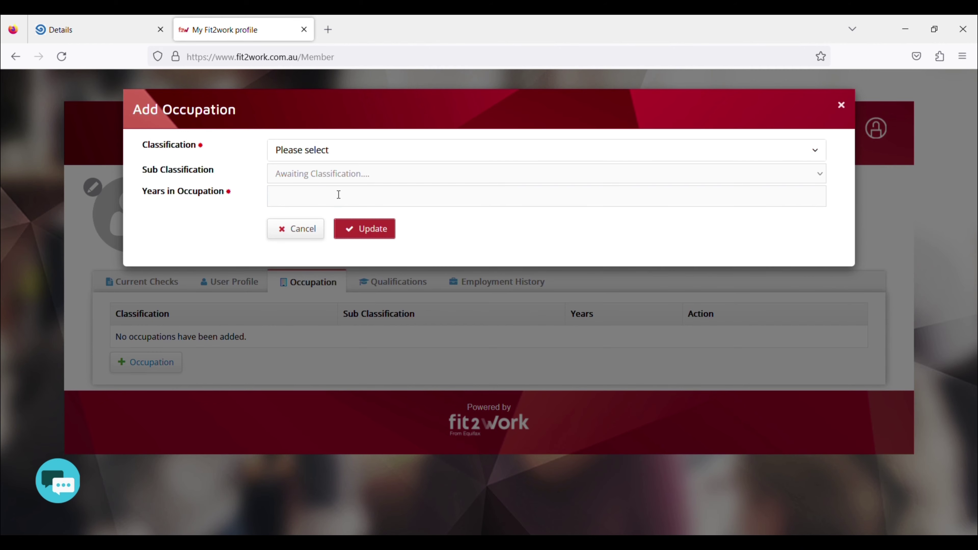
left_click(841, 105)
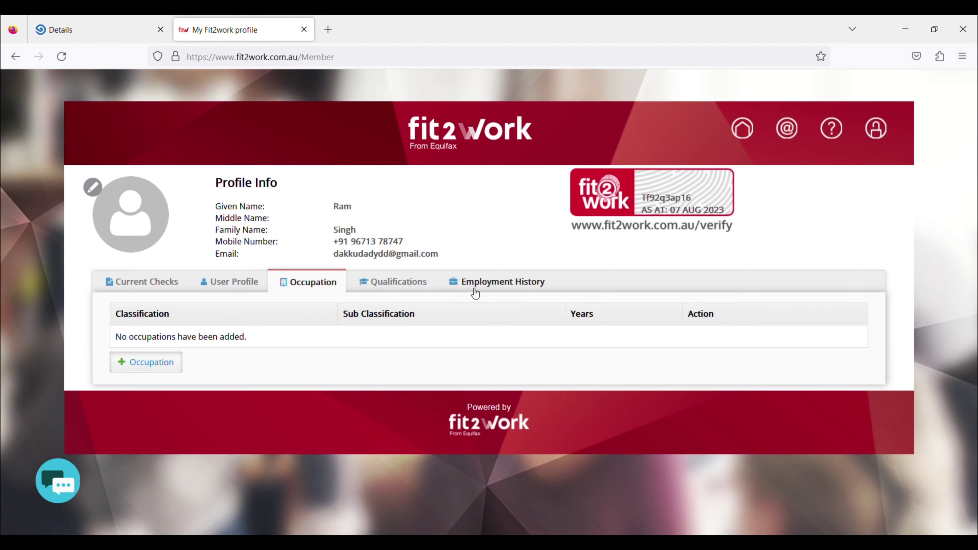
- Save the Bachelor of science in nursing degree (graduated 01/10/2019) and view Employment History
left_click(383, 283)
left_click(143, 369)
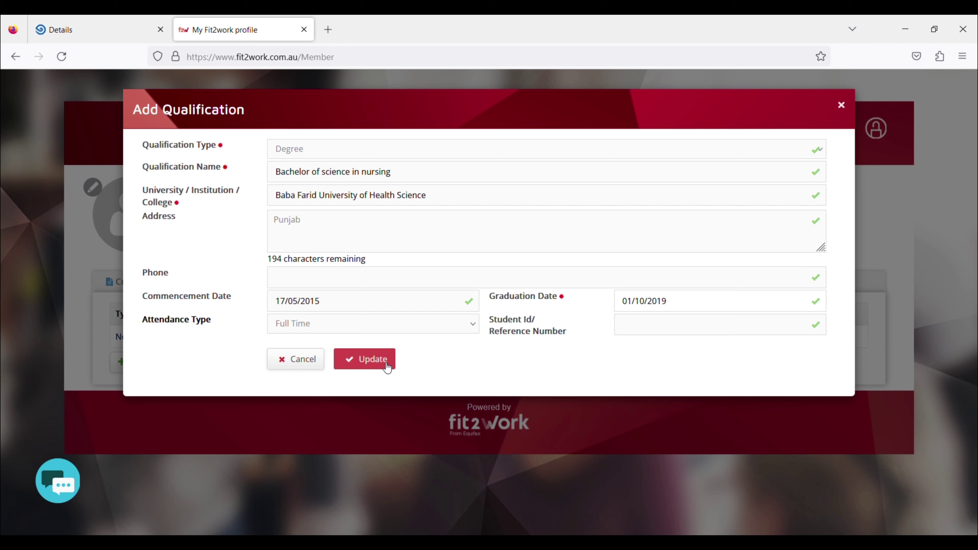
left_click(386, 368)
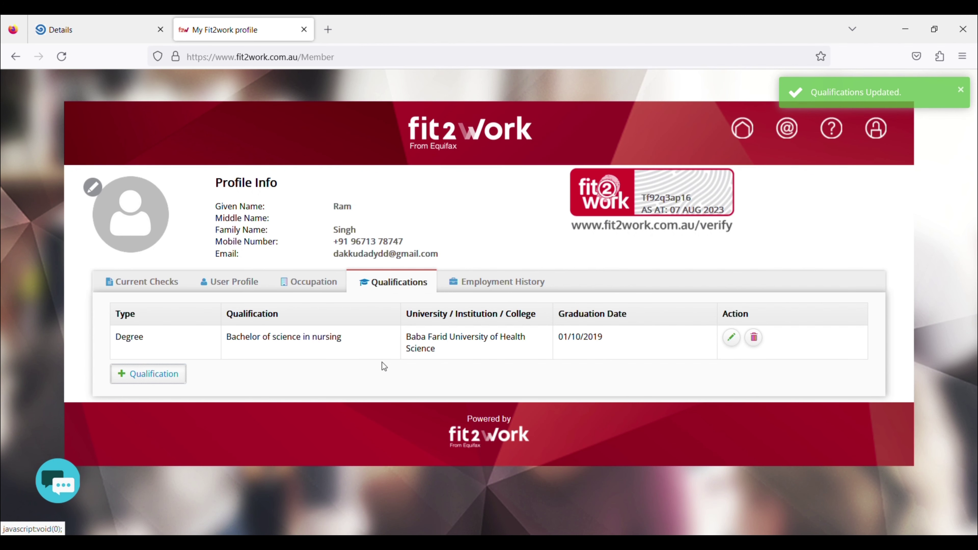
left_click(502, 284)
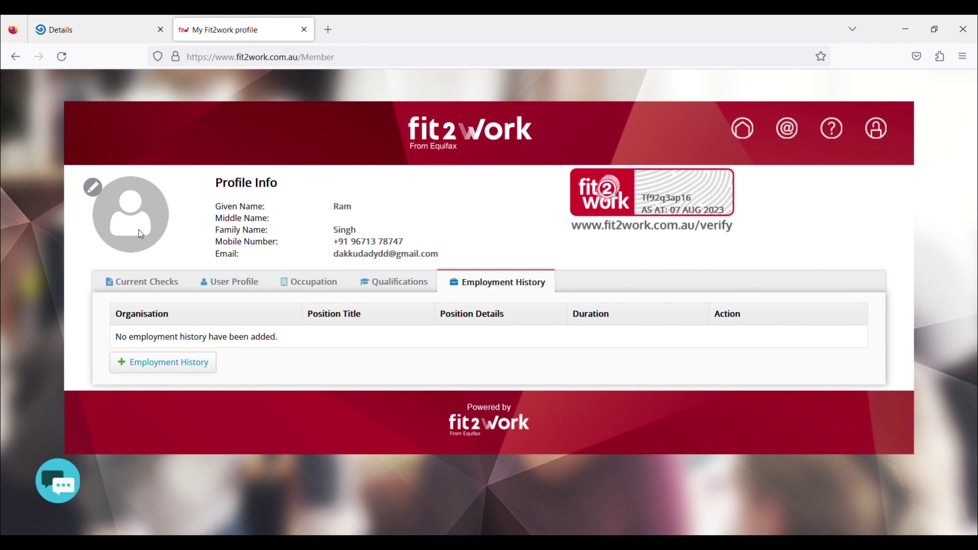
- Cancel the profile picture change and resume the pending Nursing Council of New Zealand application
left_click(93, 188)
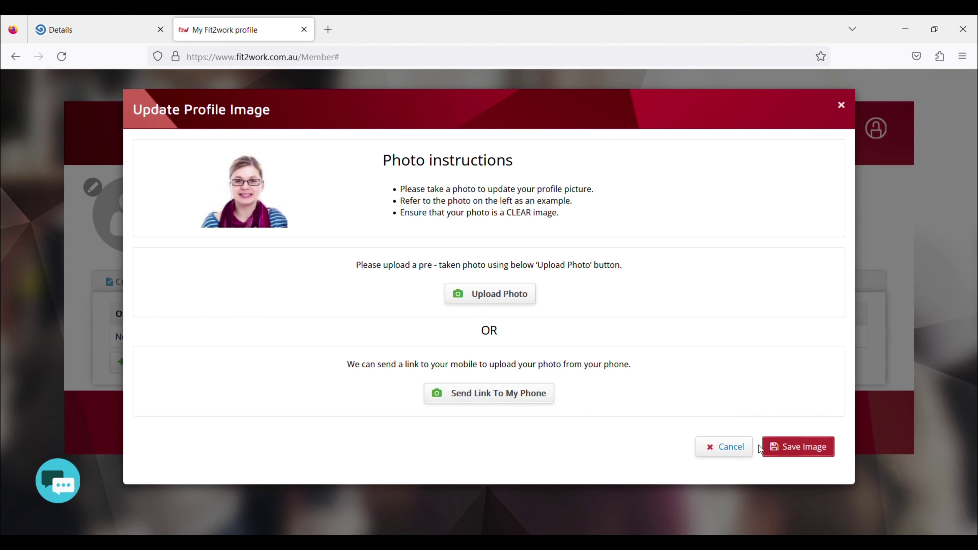
left_click(741, 446)
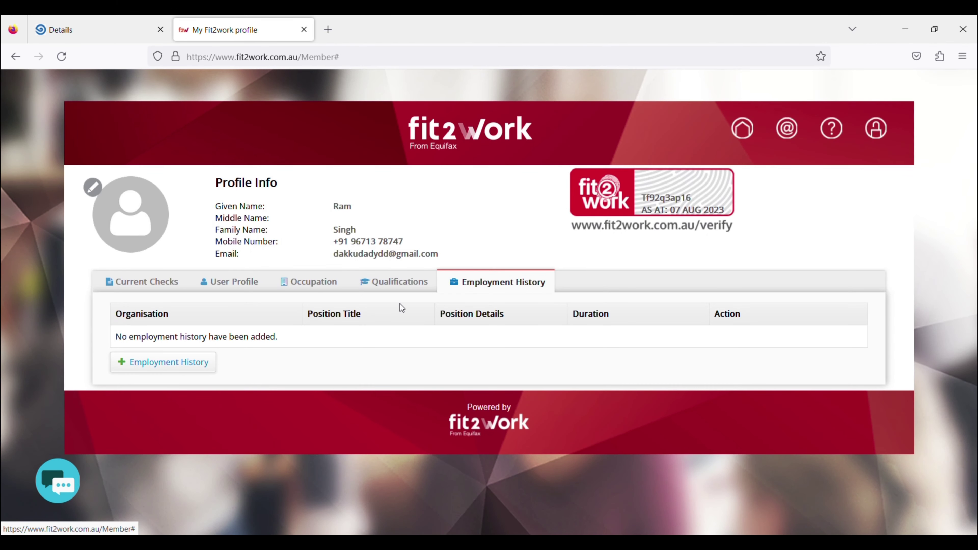
left_click(425, 289)
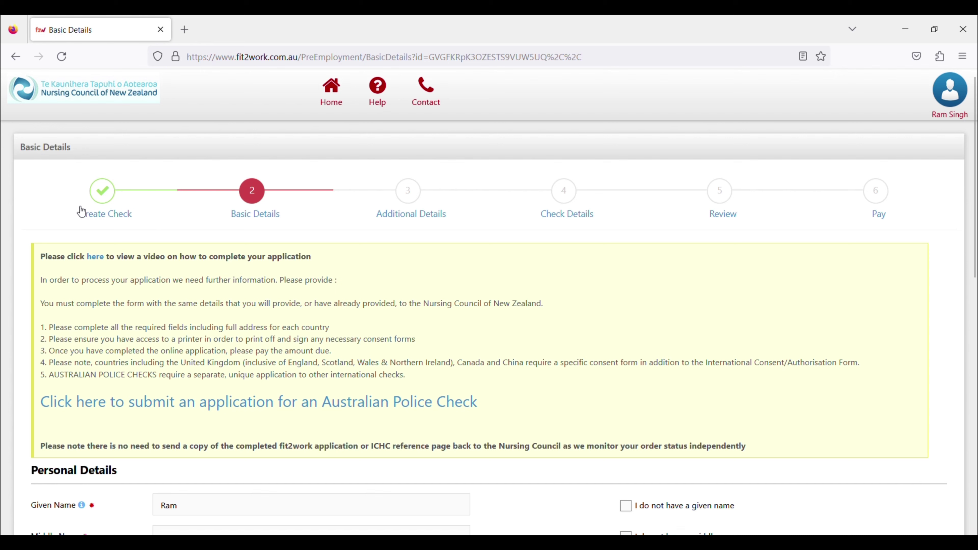
- Set the information collection Privacy Consent to Yes and submit Basic Details
left_click(108, 208)
scroll(166, 355, "down", 10)
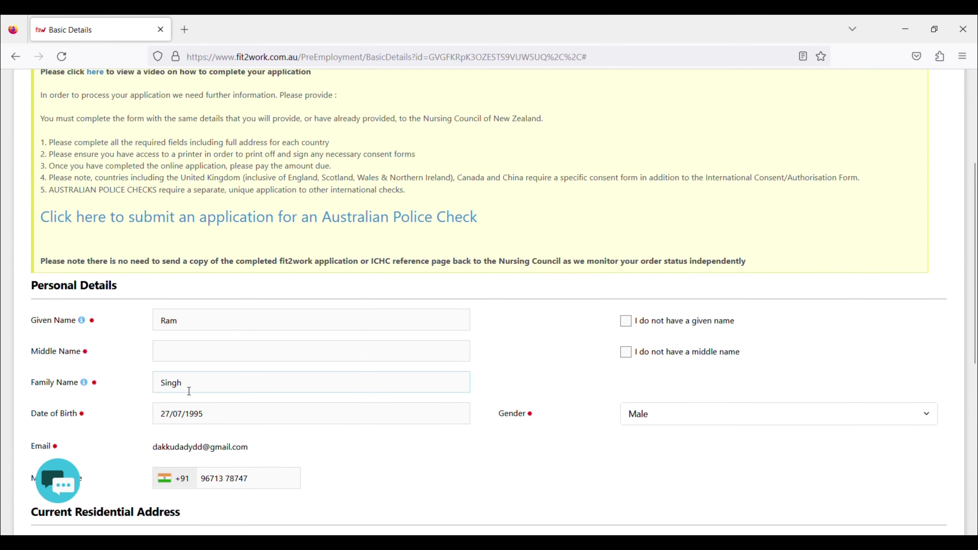
scroll(190, 391, "down", 3)
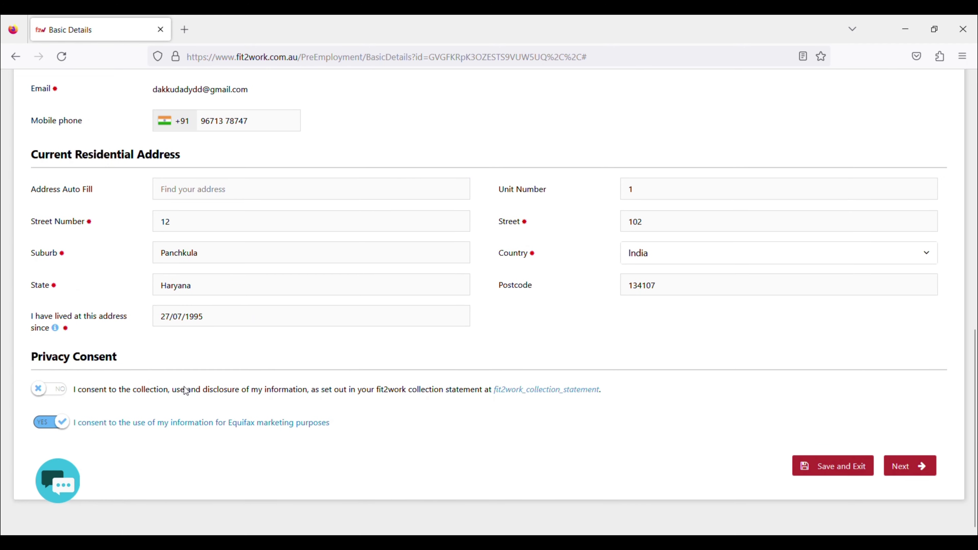
left_click(59, 397)
left_click(909, 478)
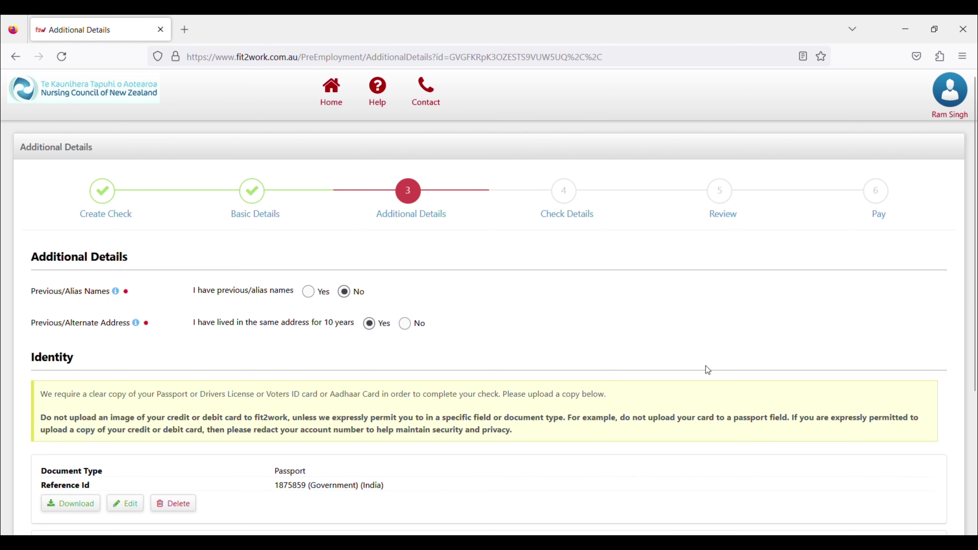
- Add an Other ID document alongside the passport and pass Additional and Check Details
scroll(376, 345, "down", 5)
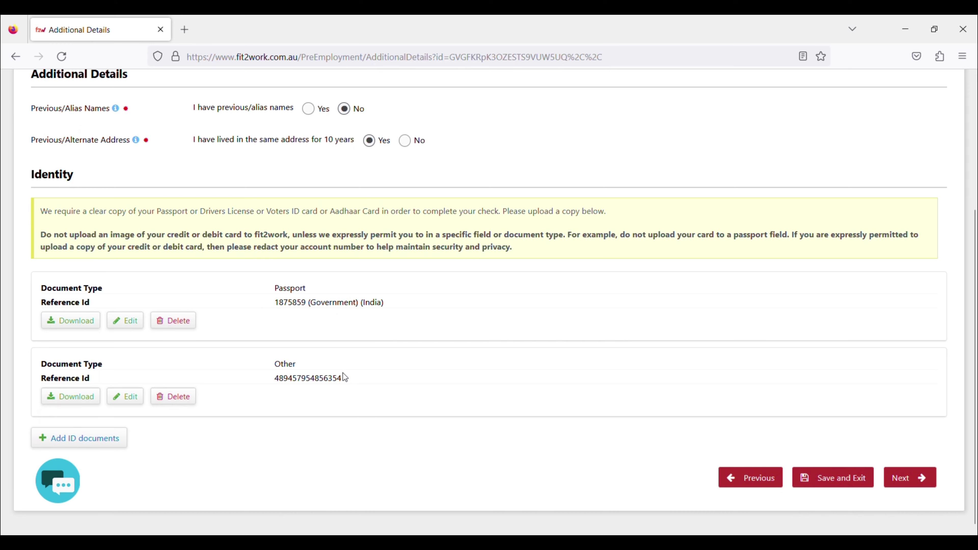
scroll(343, 381, "down", 1)
left_click(85, 433)
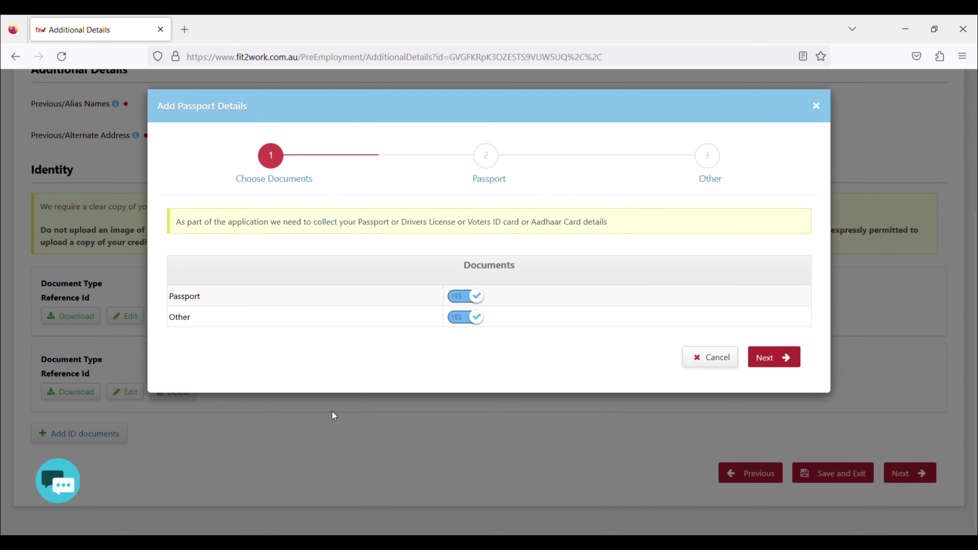
left_click(771, 359)
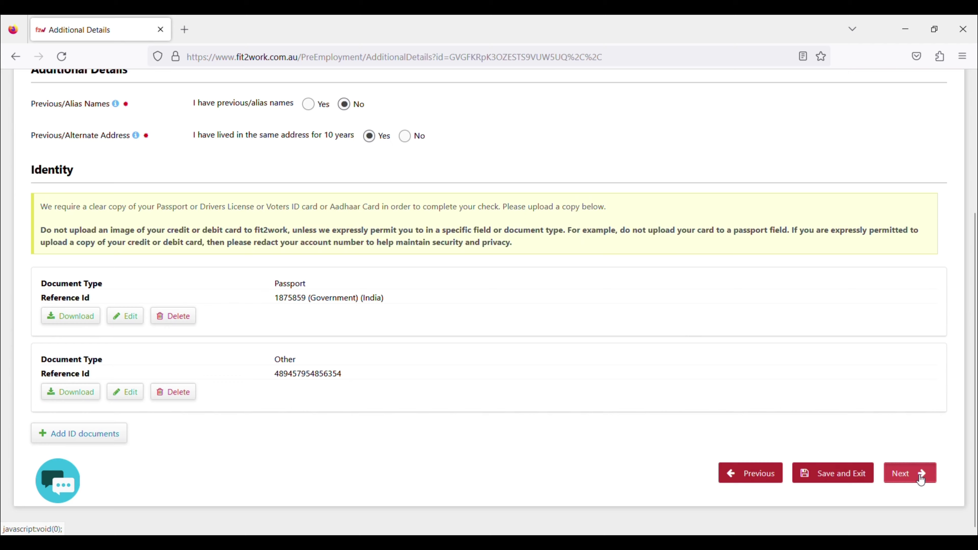
left_click(919, 476)
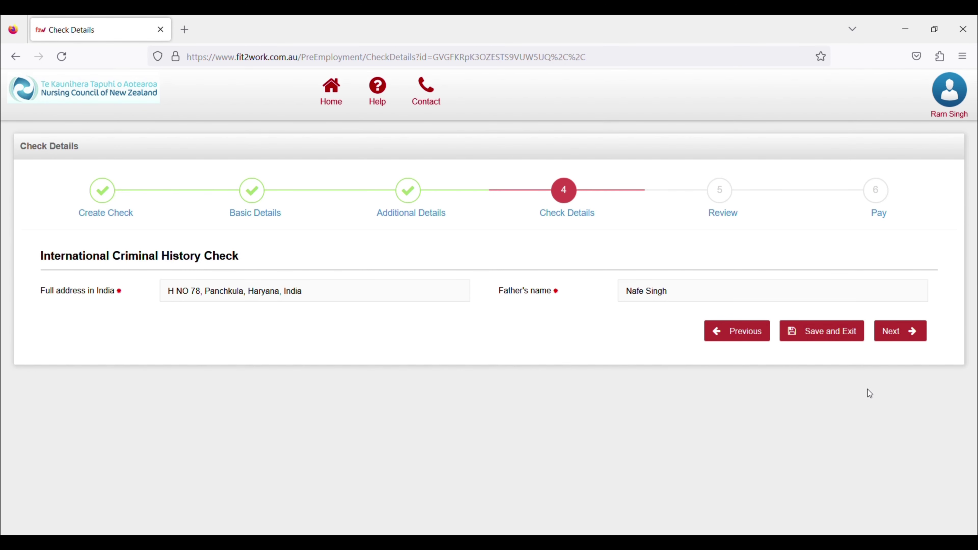
left_click(907, 334)
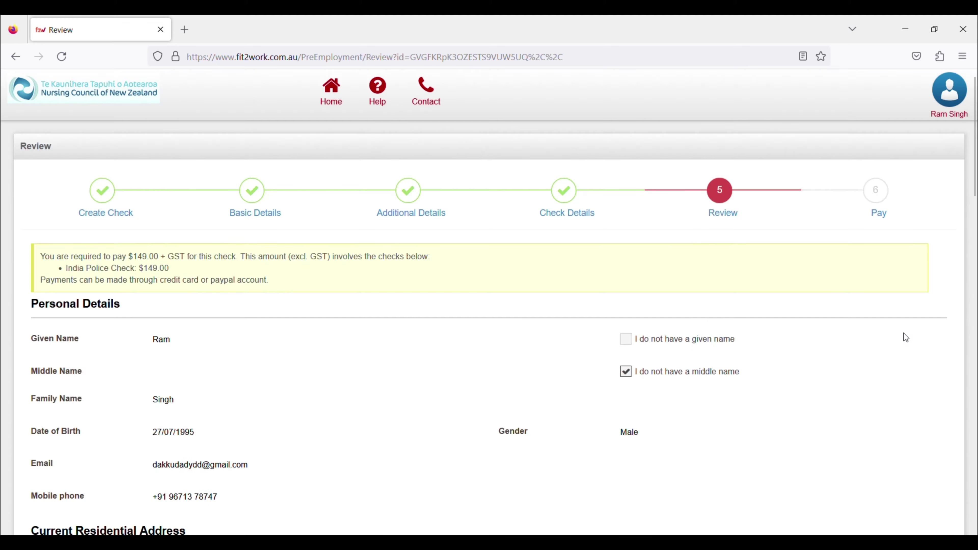
- Draw the applicant's signature in the Signature box at the bottom of the Review page
scroll(904, 333, "down", 20)
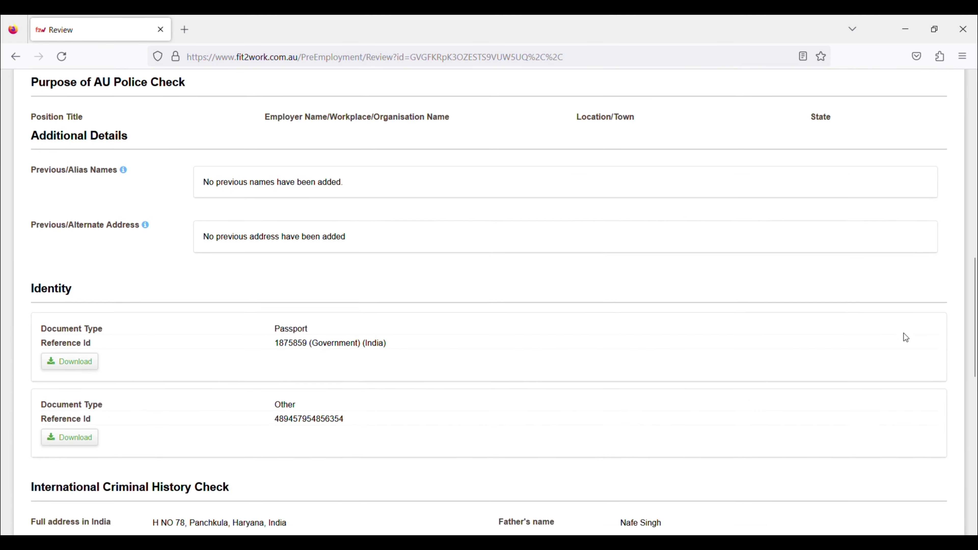
scroll(906, 337, "down", 5)
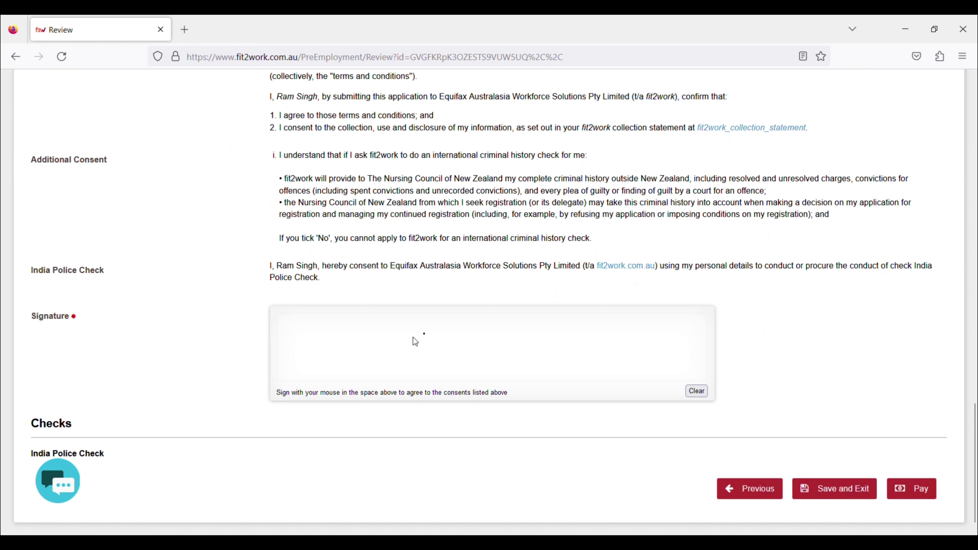
mouse_move(414, 337)
left_mouse_down()
mouse_move(385, 286)
mouse_move(424, 341)
left_mouse_up()
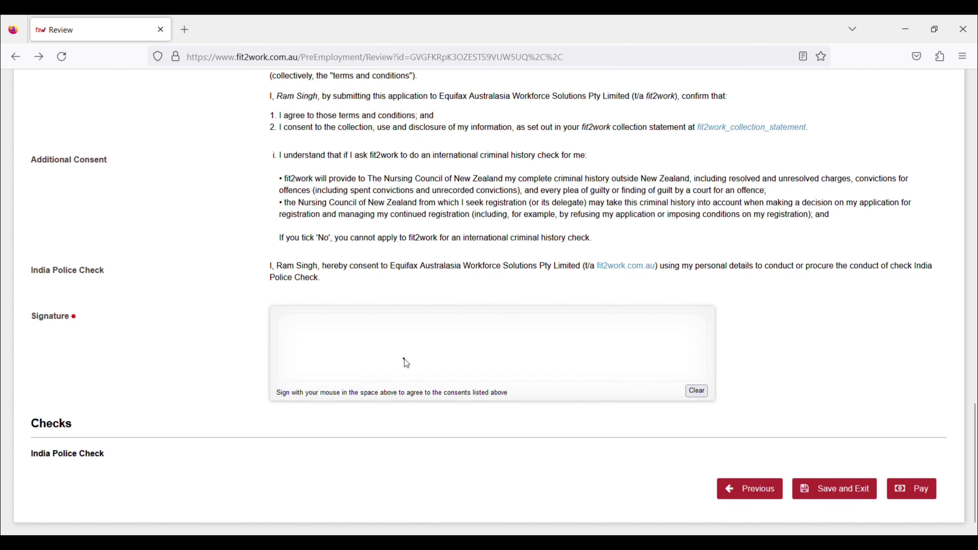
mouse_move(405, 358)
left_mouse_down()
mouse_move(397, 317)
mouse_move(431, 323)
left_mouse_up()
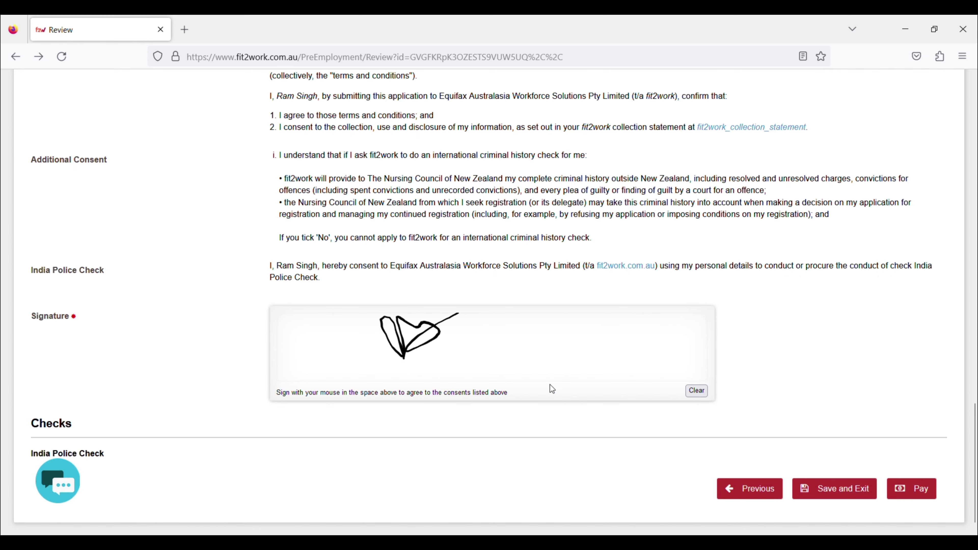
- Save the signed India Police Check application and exit the form
left_click(825, 499)
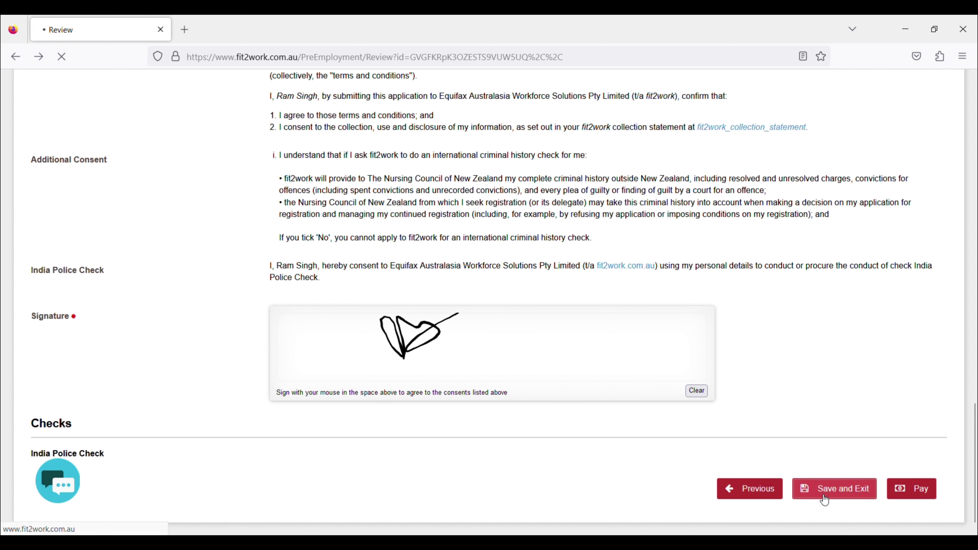